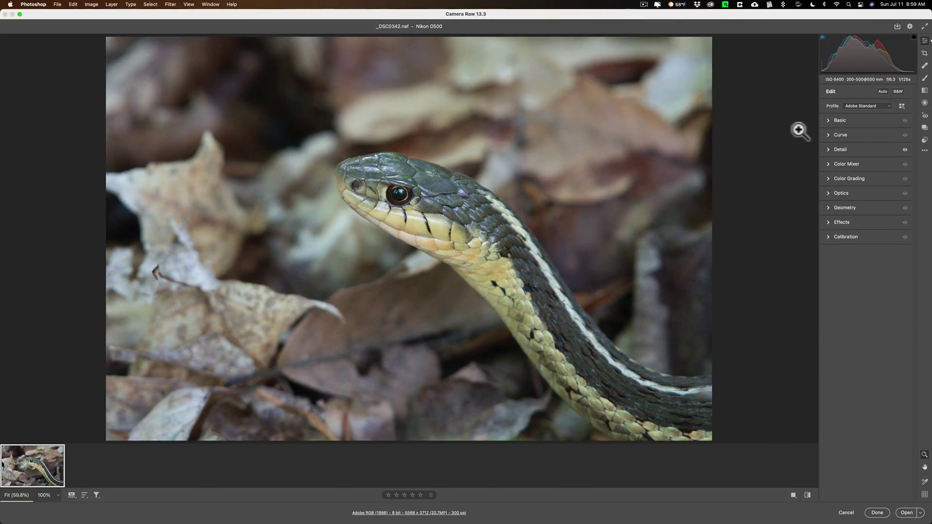
# Review Camera Raw's Basic, Detail and Crop settings, confirming noise reduction remains at zero
pyautogui.click(828, 121)
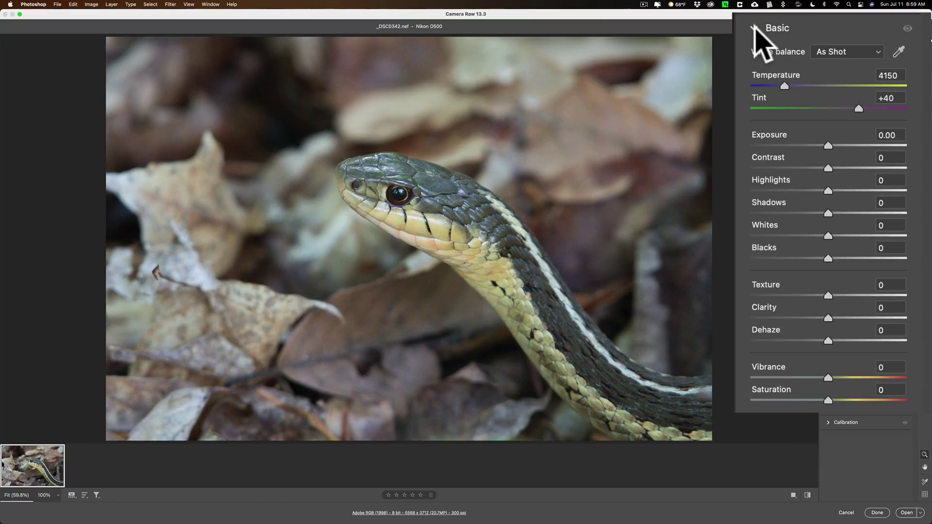
pyautogui.click(754, 28)
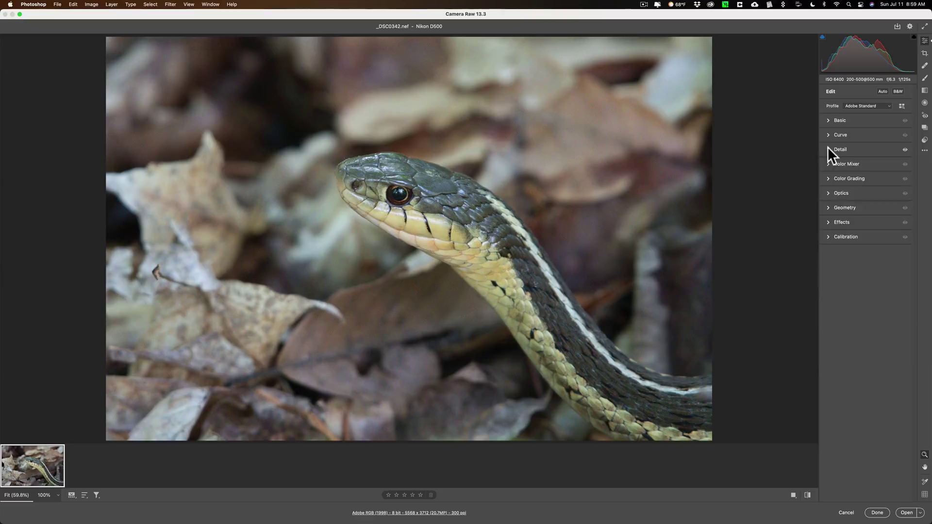
pyautogui.click(828, 149)
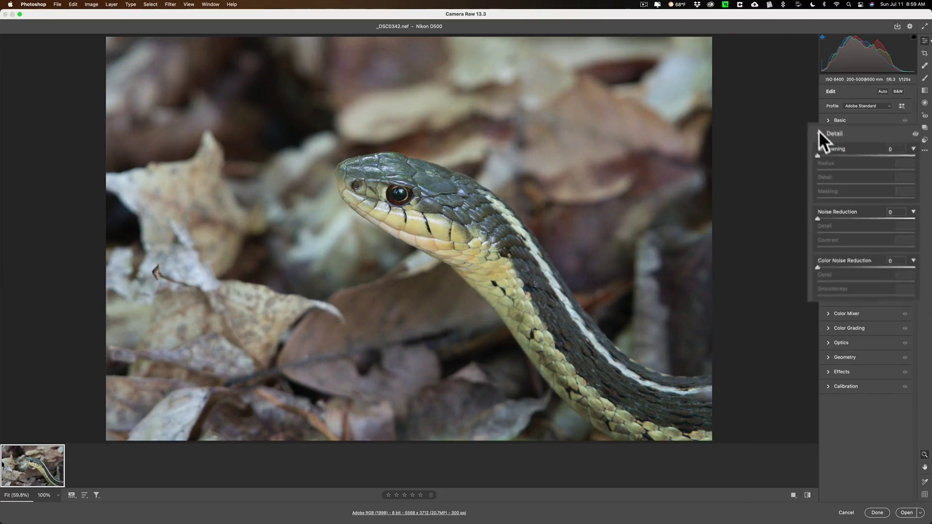
pyautogui.click(827, 149)
pyautogui.click(924, 56)
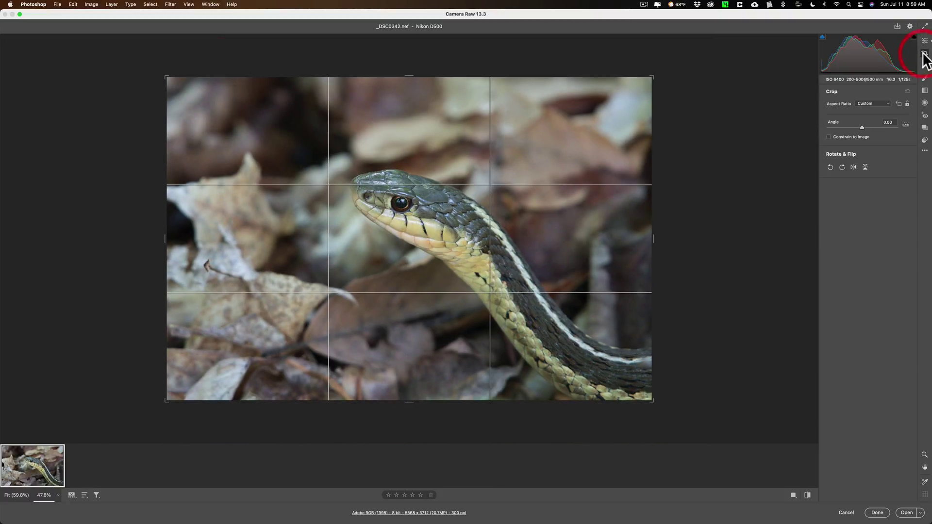
pyautogui.click(923, 42)
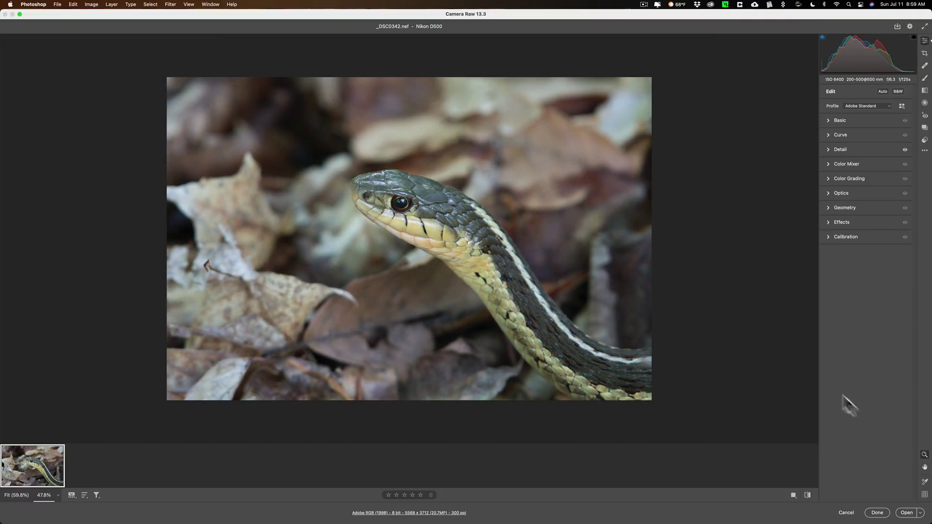
pyautogui.click(905, 513)
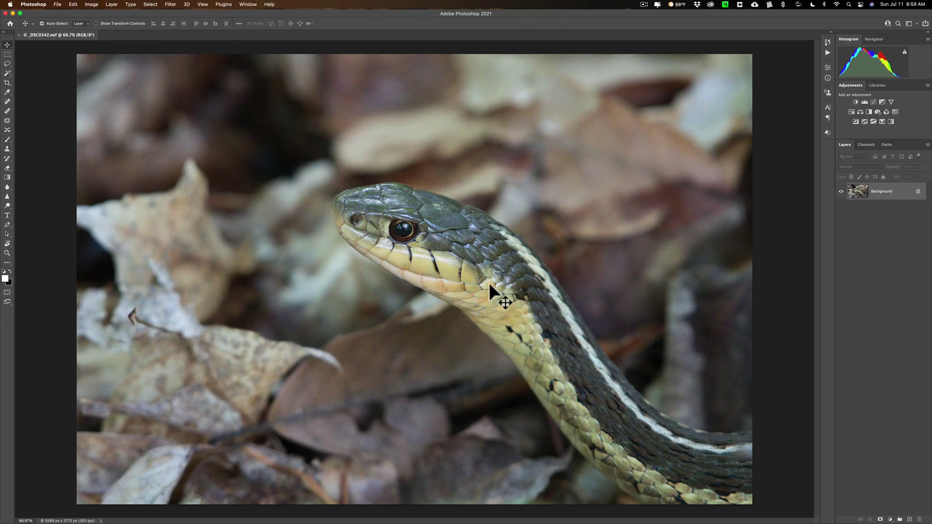
pyautogui.press('super+equal')
pyautogui.press('super+equal')
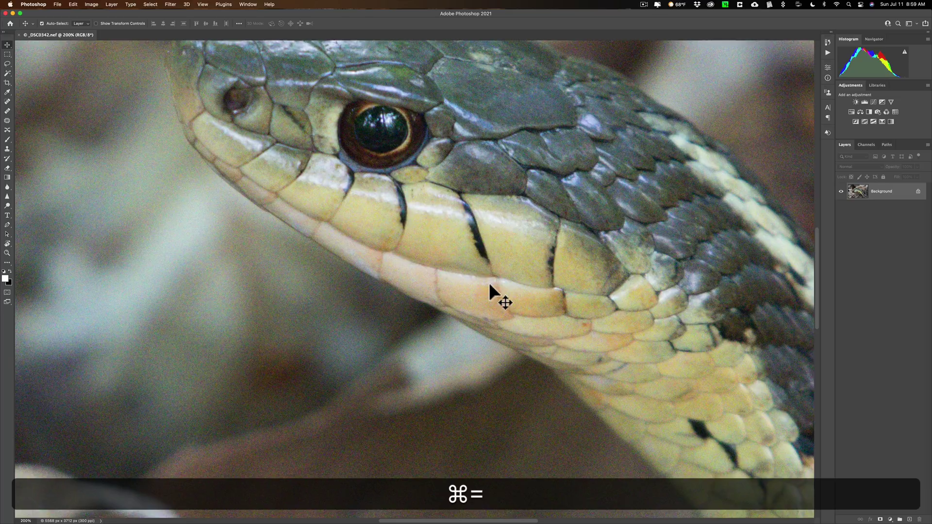
pyautogui.moveTo(298, 167); pyautogui.dragTo(530, 321)
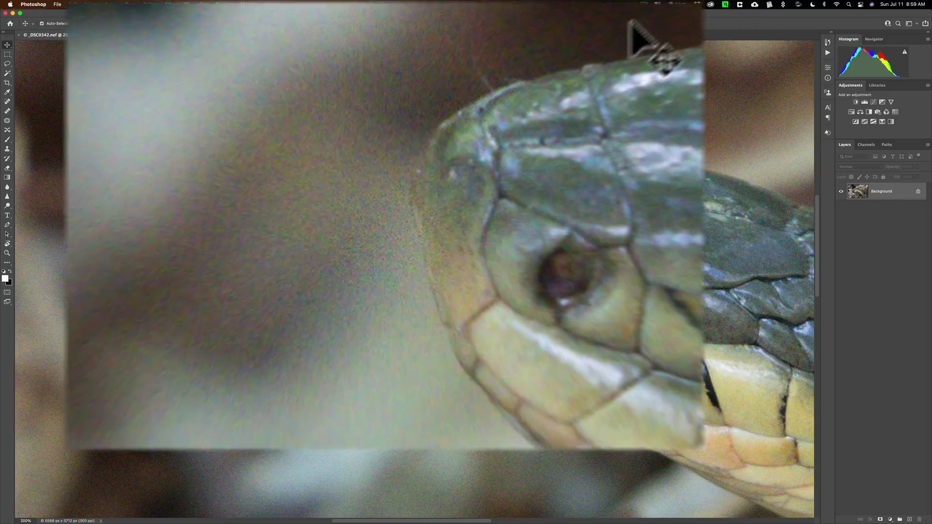
pyautogui.press('super+0')
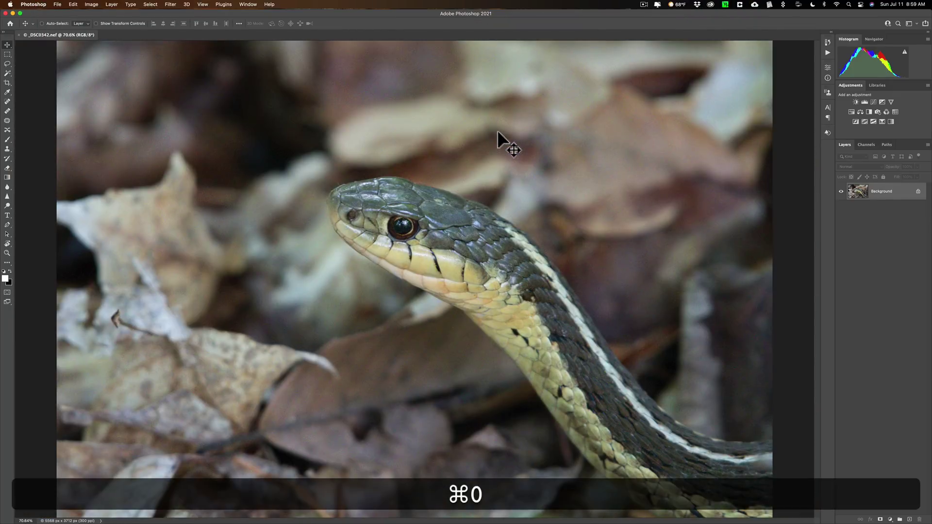
pyautogui.press('super+minus')
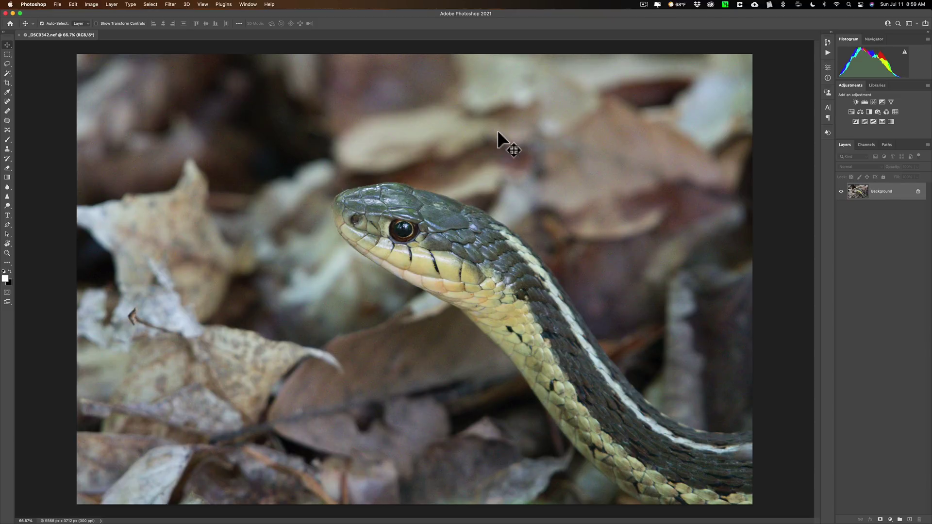
# Duplicate the background layer twice with Cmd+J and name the copies 'NoNoise AI' and 'Denoise AI'
pyautogui.press('super')
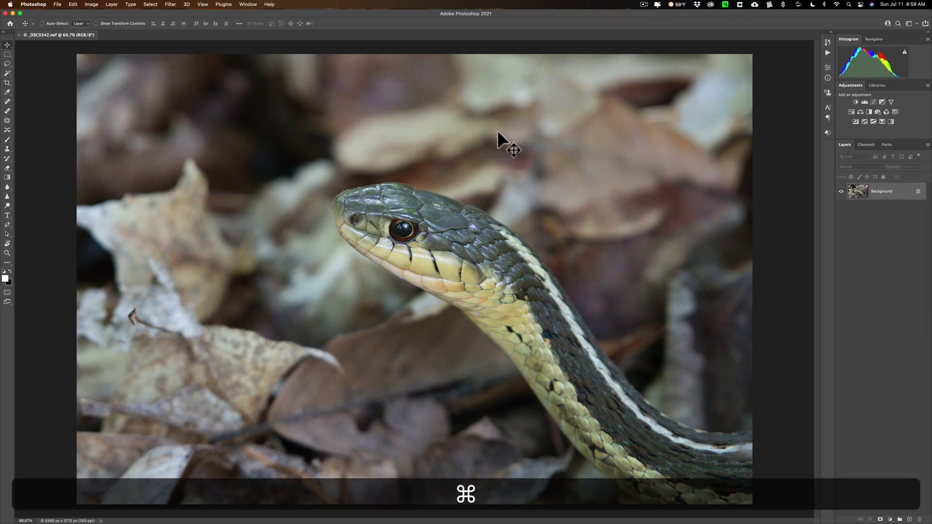
pyautogui.press('super+j')
pyautogui.press('super+j')
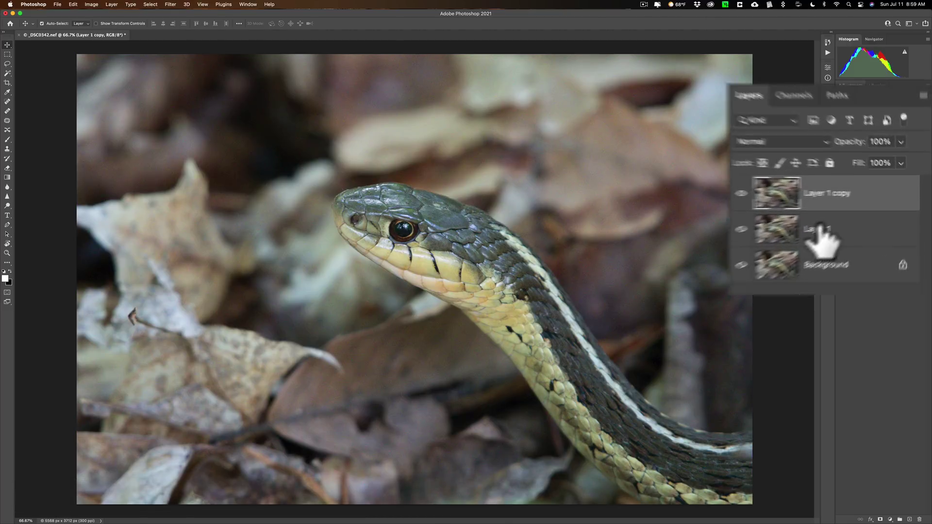
pyautogui.doubleClick(877, 207)
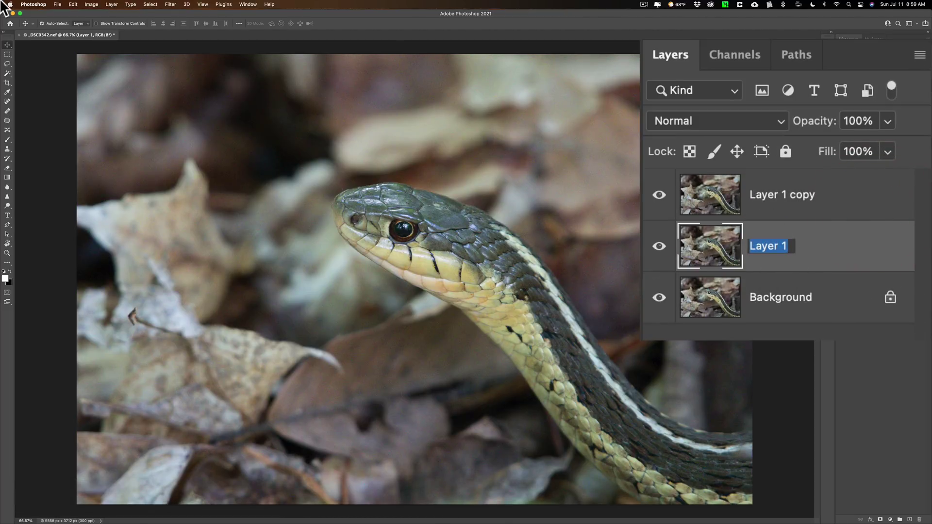
pyautogui.write('No')
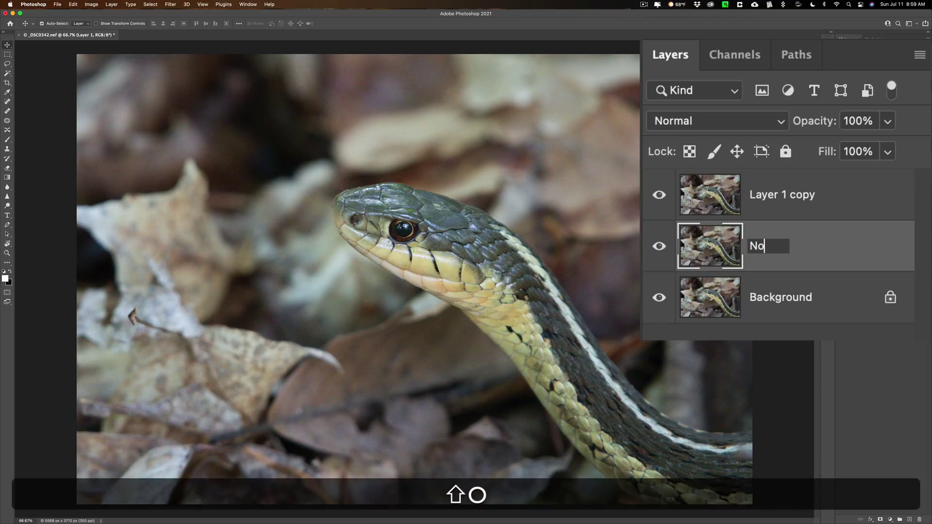
pyautogui.write('Noise AI')
pyautogui.hotkey('shift', 'Return')
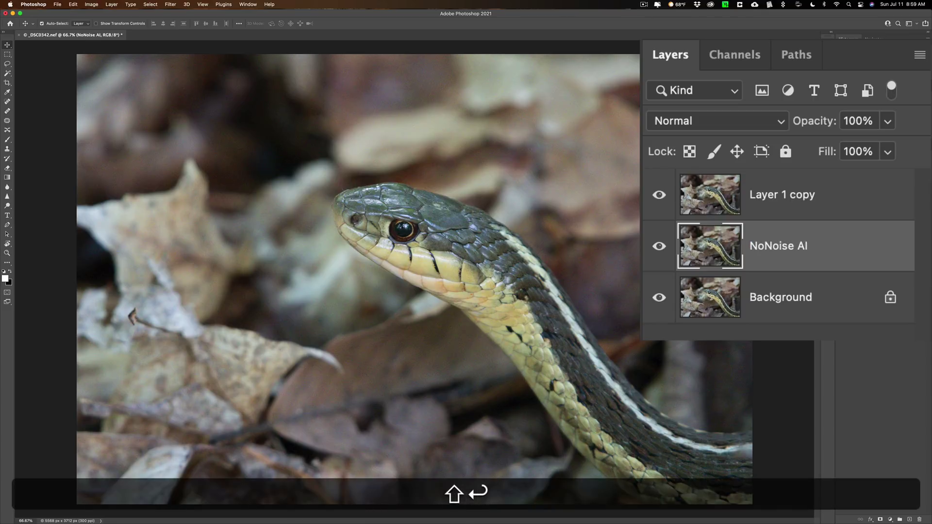
pyautogui.doubleClick(770, 194)
pyautogui.write('Den')
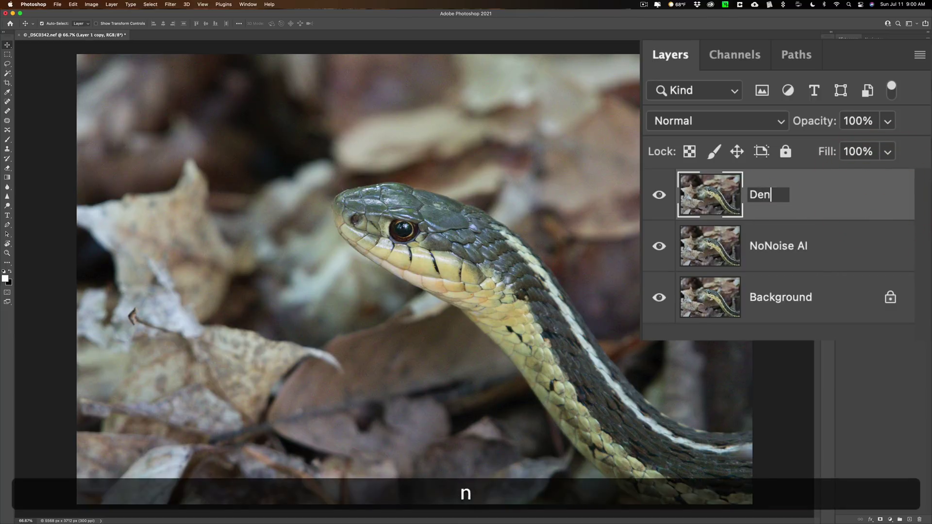
pyautogui.write('oise AI')
pyautogui.hotkey('shift', 'Return')
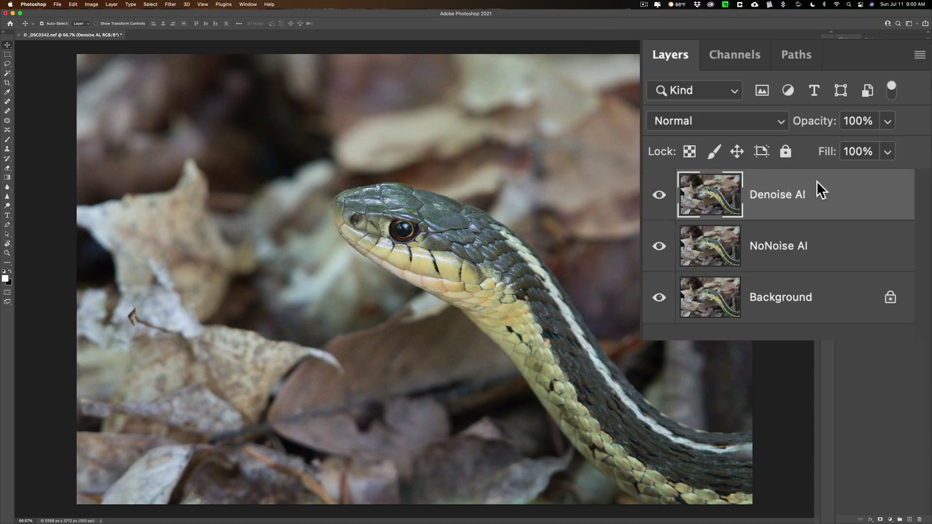
# Hide Denoise AI, select NoNoise AI, and run the ON1 NoNoise AI Standalone 2021 filter
pyautogui.click(658, 194)
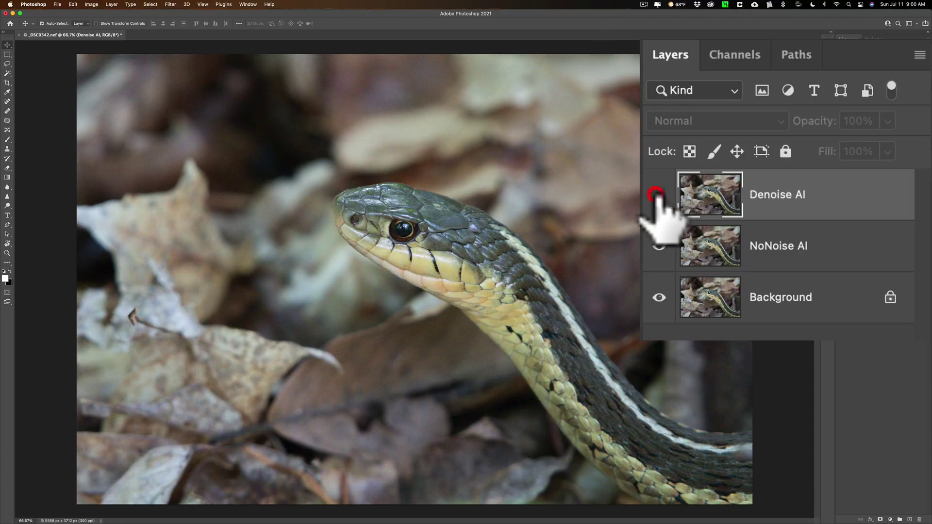
pyautogui.click(816, 247)
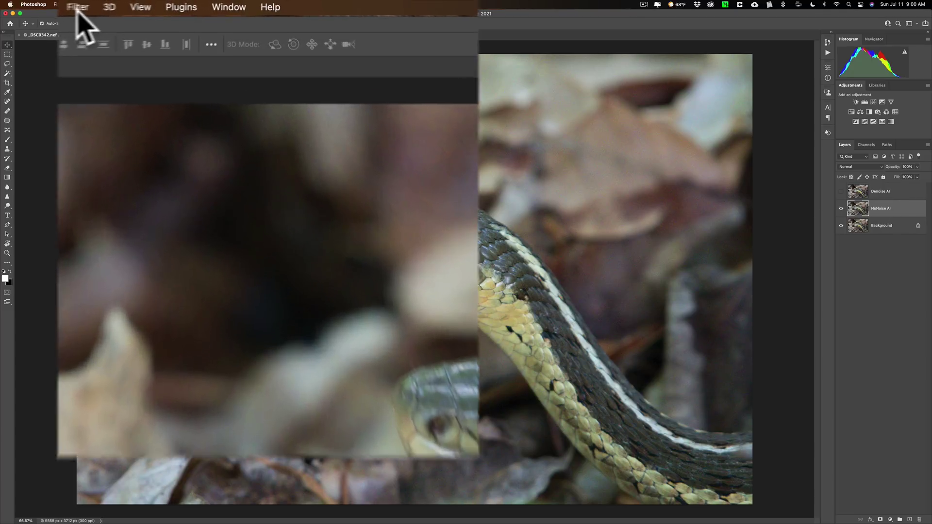
pyautogui.click(169, 4)
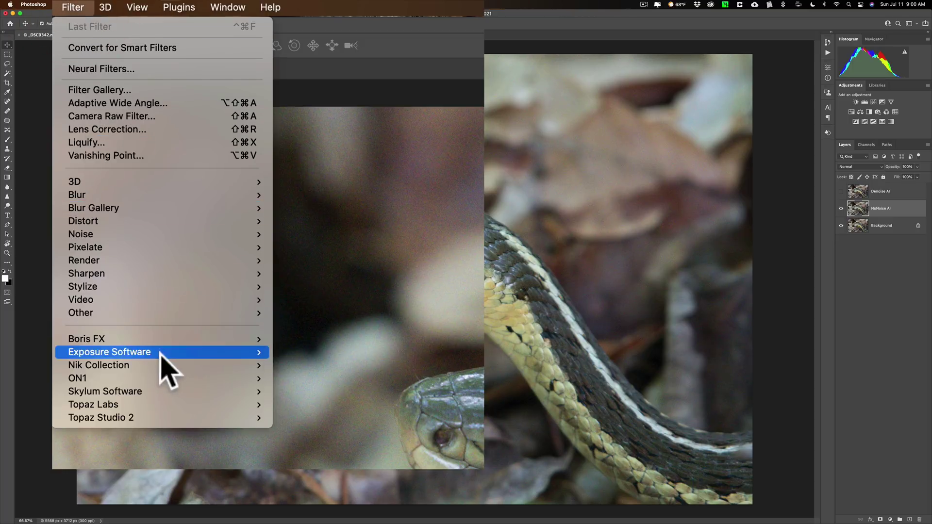
pyautogui.moveTo(132, 377)
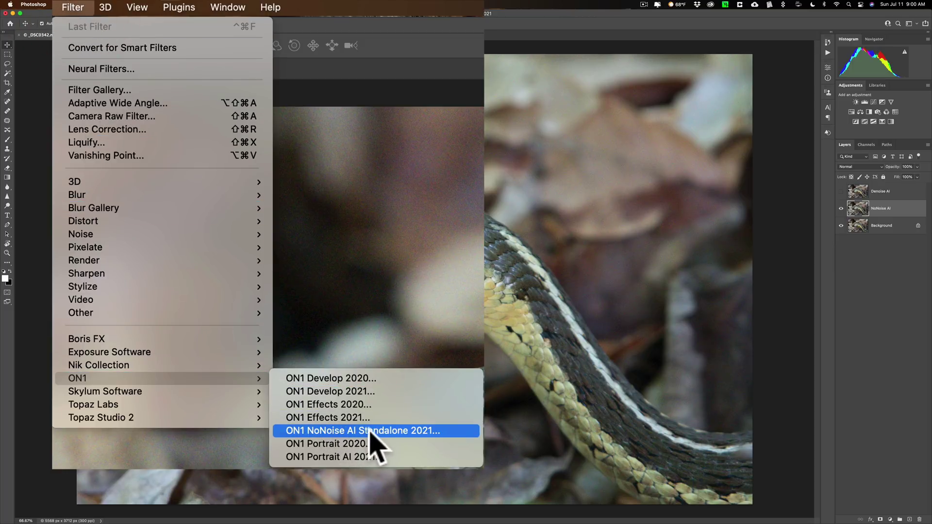
pyautogui.click(424, 433)
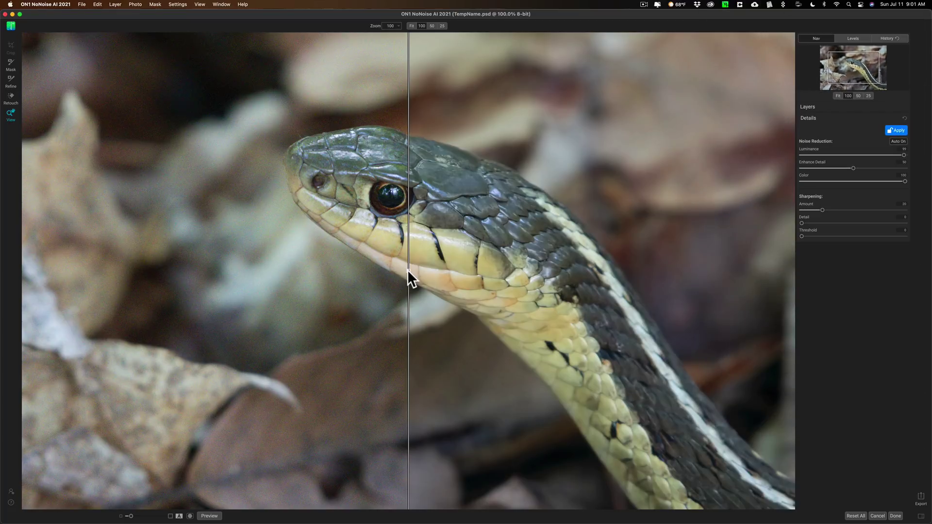
# Sweep the before/after split line across the snake, the background leaves and the whole image
pyautogui.moveTo(405, 273); pyautogui.dragTo(794, 270)
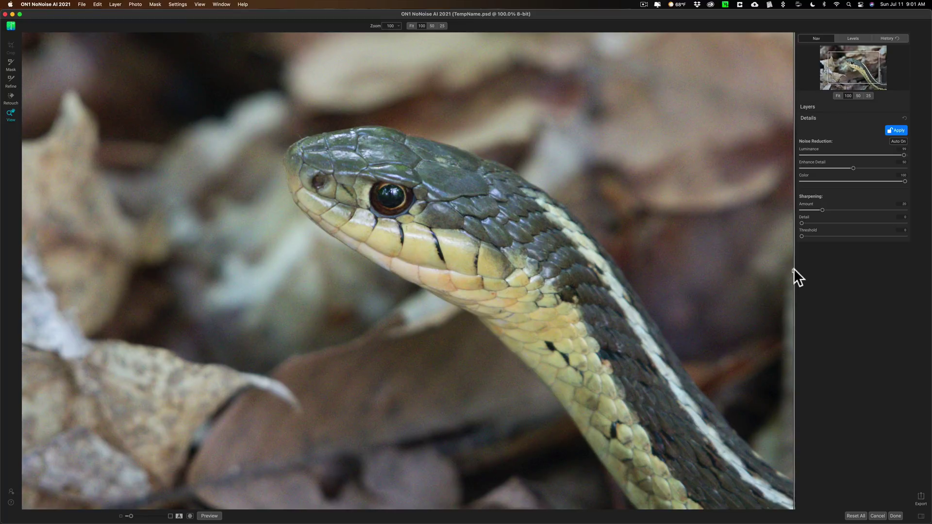
pyautogui.moveTo(314, 283); pyautogui.dragTo(35, 270)
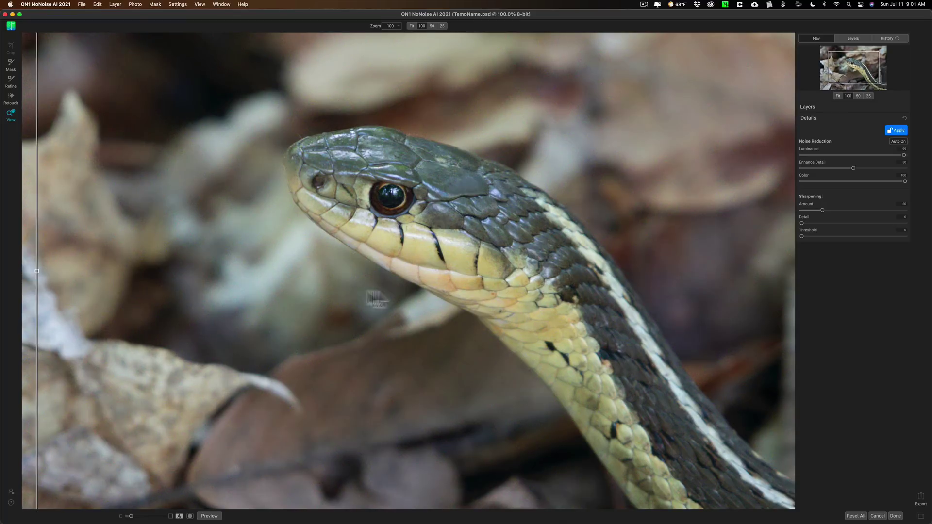
pyautogui.moveTo(452, 298); pyautogui.dragTo(781, 299)
# Compare before and after on the magnified snake head, then click Done to return the result to Photoshop
pyautogui.click(781, 299)
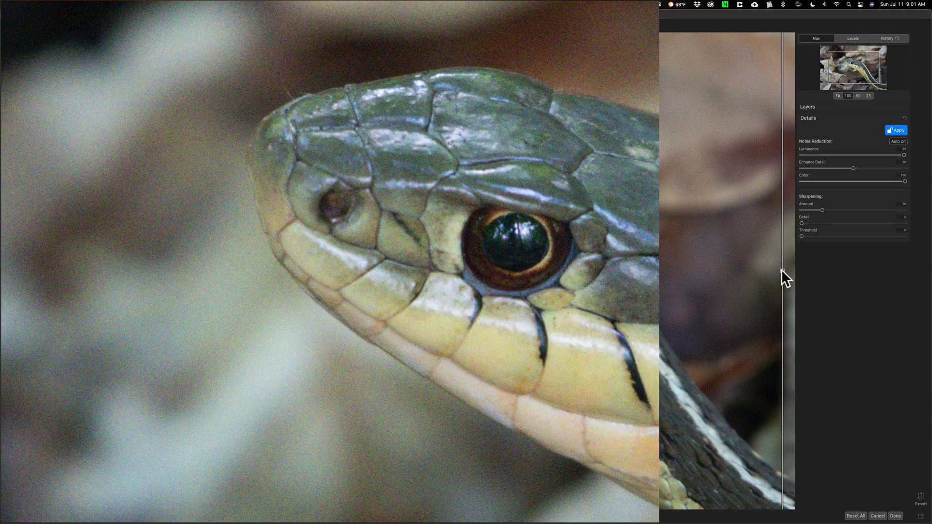
pyautogui.moveTo(781, 276)
pyautogui.mouseDown()
pyautogui.moveTo(218, 452)
pyautogui.moveTo(3, 451)
pyautogui.mouseUp()
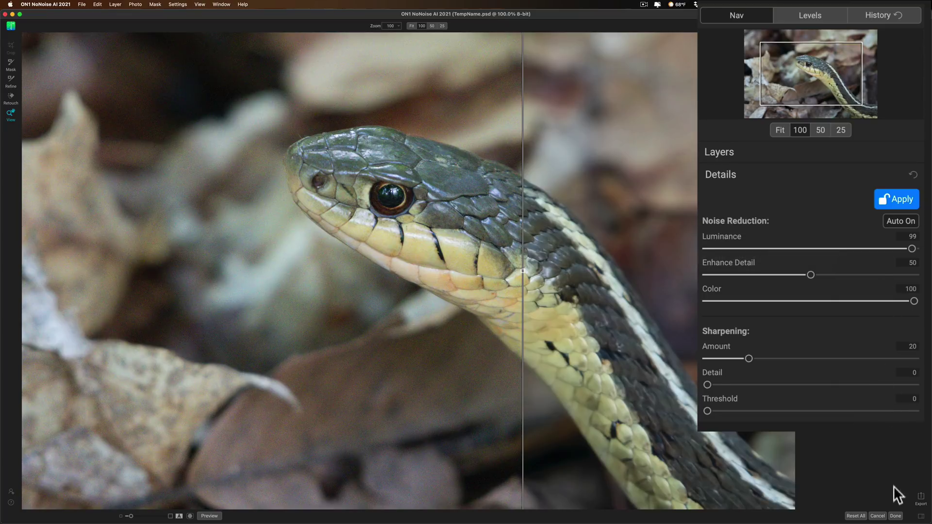
pyautogui.click(895, 516)
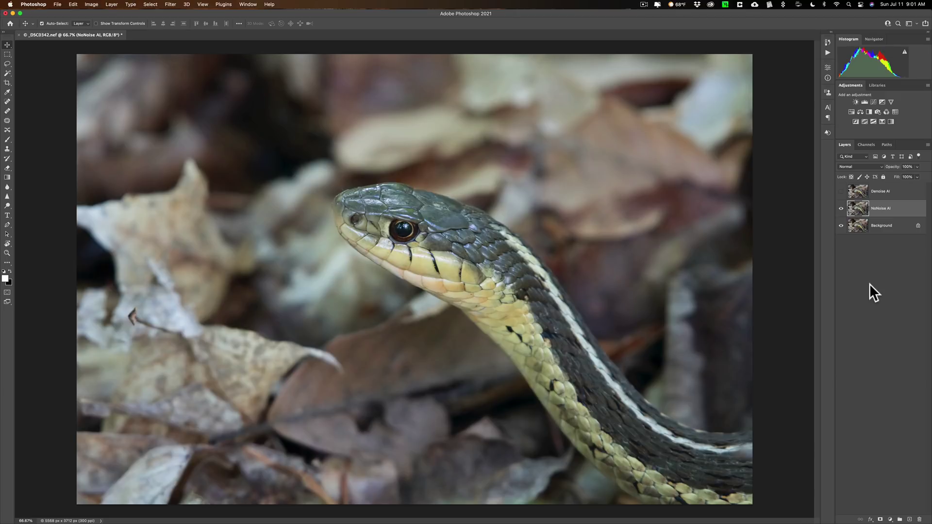
# Select and unhide the Denoise AI layer, then run Filter > Topaz Labs > Topaz DeNoise AI
pyautogui.click(889, 192)
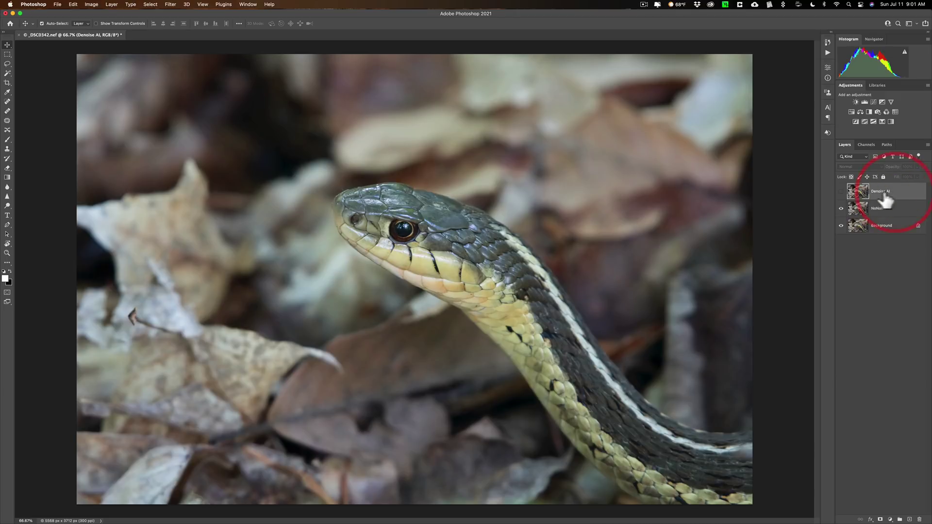
pyautogui.click(841, 192)
pyautogui.click(81, 7)
pyautogui.moveTo(101, 404)
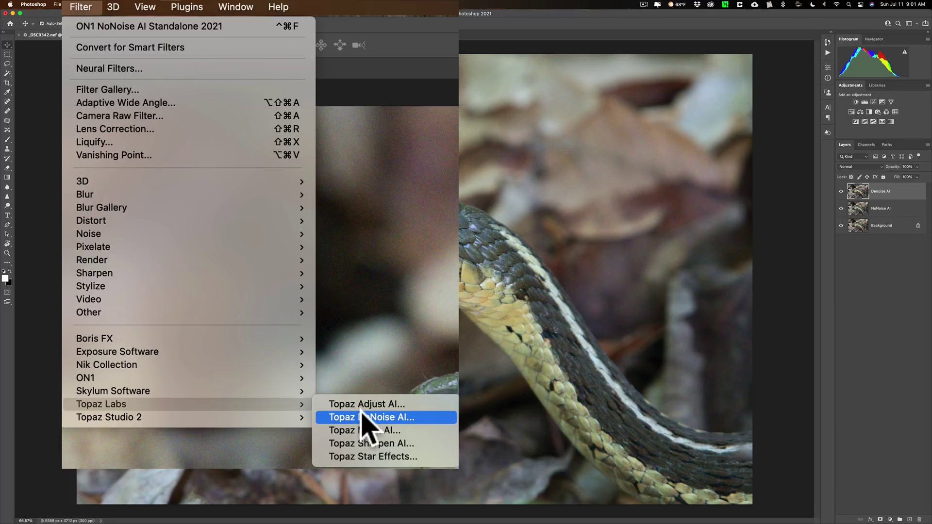
pyautogui.click(366, 416)
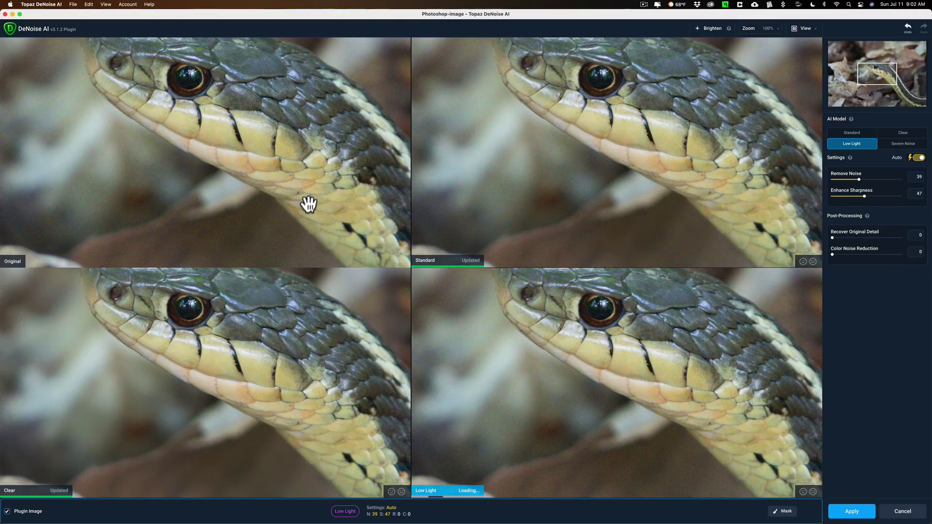
# Select the Standard model in the four-way Comparison view, panned to the snake's head
pyautogui.click(514, 188)
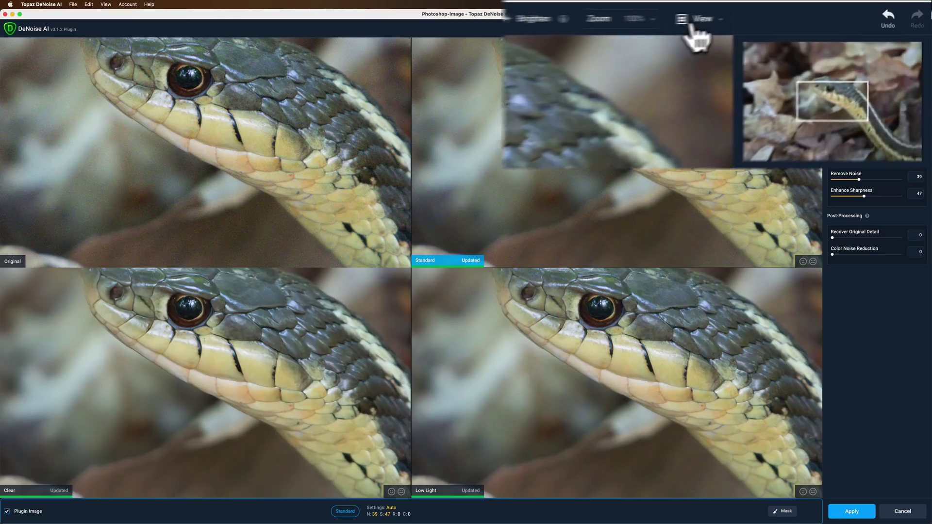
pyautogui.click(795, 31)
pyautogui.click(703, 88)
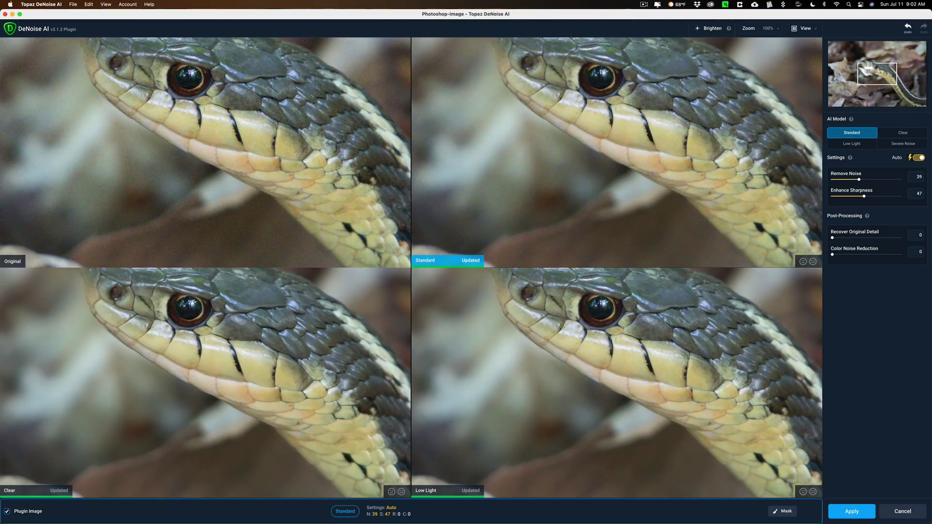
pyautogui.moveTo(868, 73); pyautogui.dragTo(866, 66)
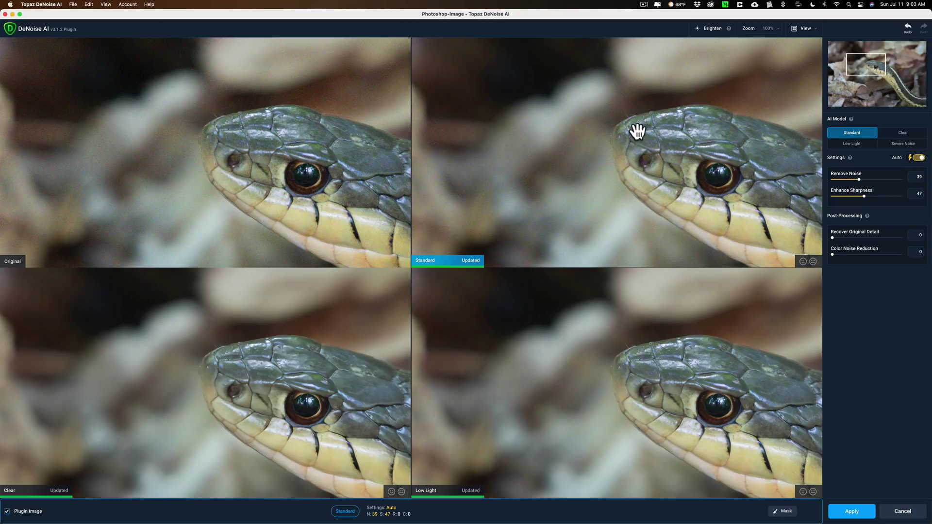
# Try the Clear, Low Light and Severe Noise models, then return to Low Light (noise 39, sharpen 47)
pyautogui.click(274, 345)
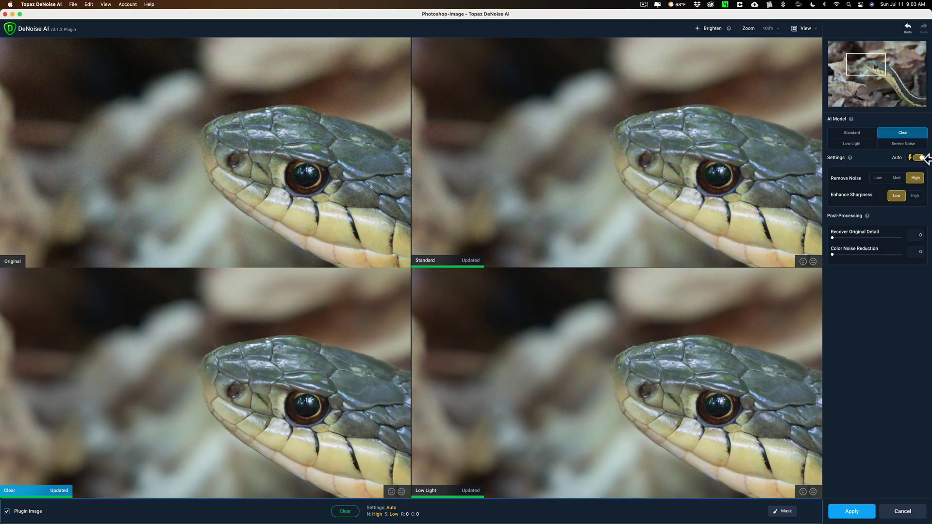
pyautogui.click(563, 361)
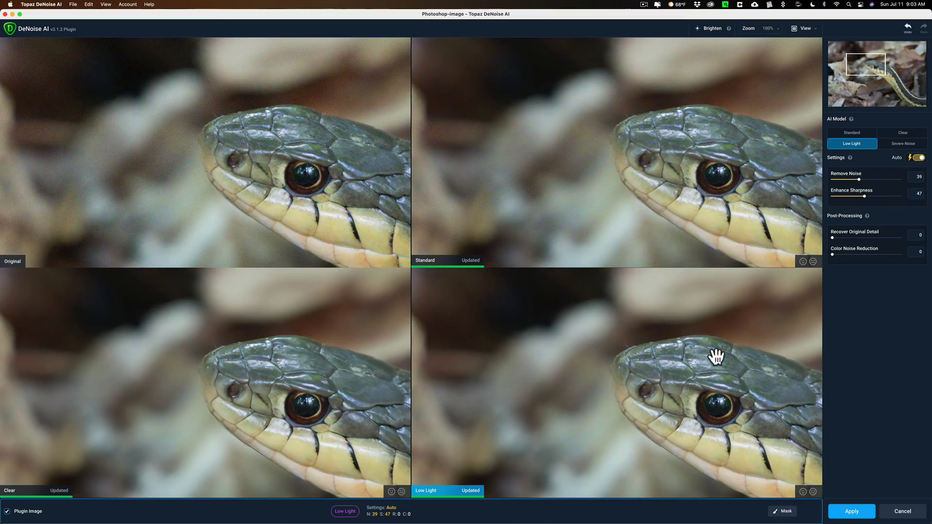
pyautogui.click(902, 146)
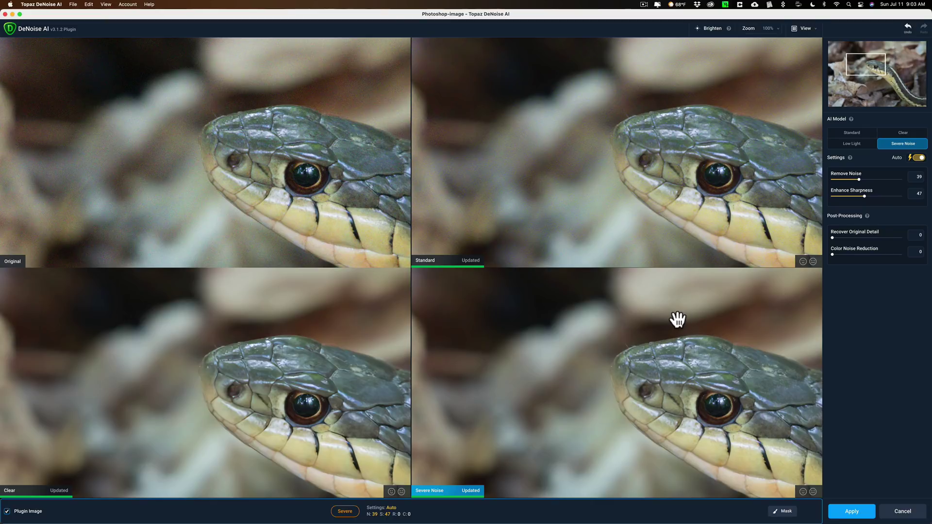
pyautogui.click(853, 150)
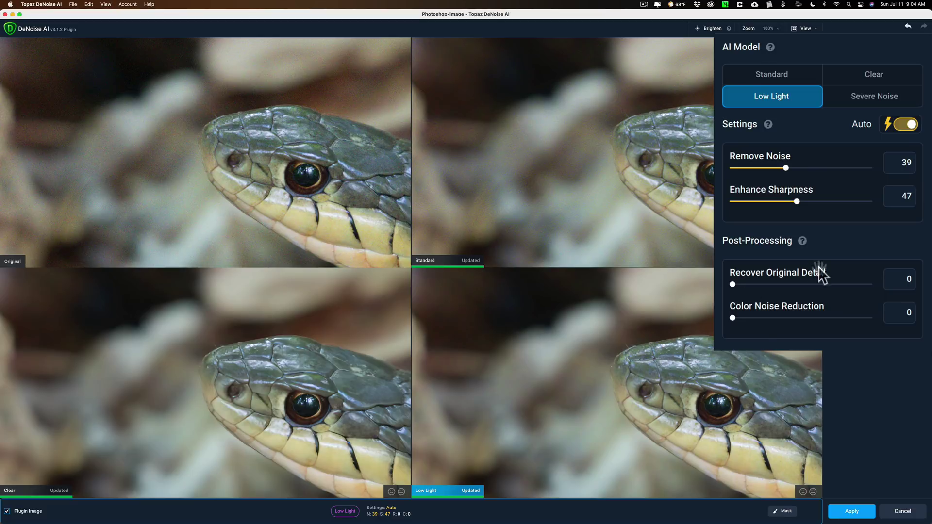
# Drag the color noise slider, cycle through the Standard and Clear models, then reselect Low Light
pyautogui.moveTo(732, 317); pyautogui.dragTo(786, 318)
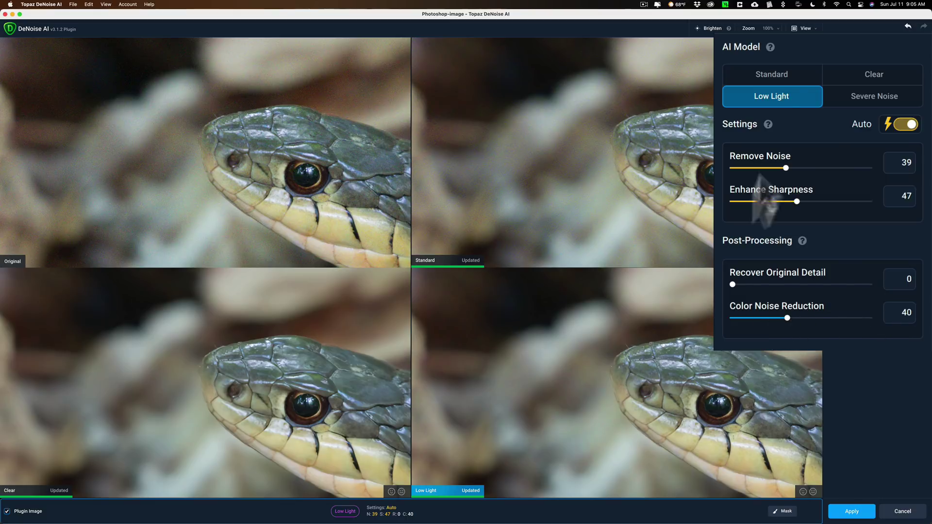
pyautogui.click(784, 72)
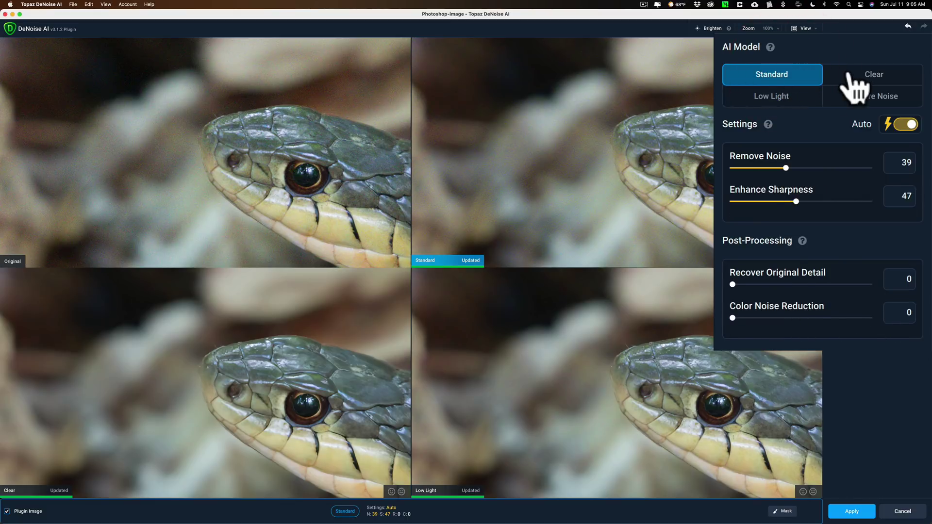
pyautogui.click(848, 76)
pyautogui.click(780, 95)
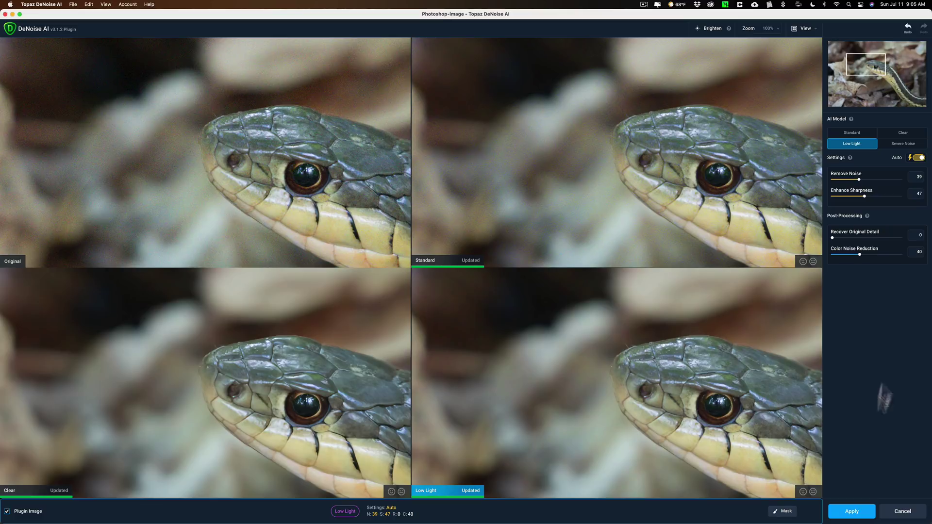
# Apply the Low Light model (noise 39, sharpen 47) to the Denoise AI layer
pyautogui.click(848, 512)
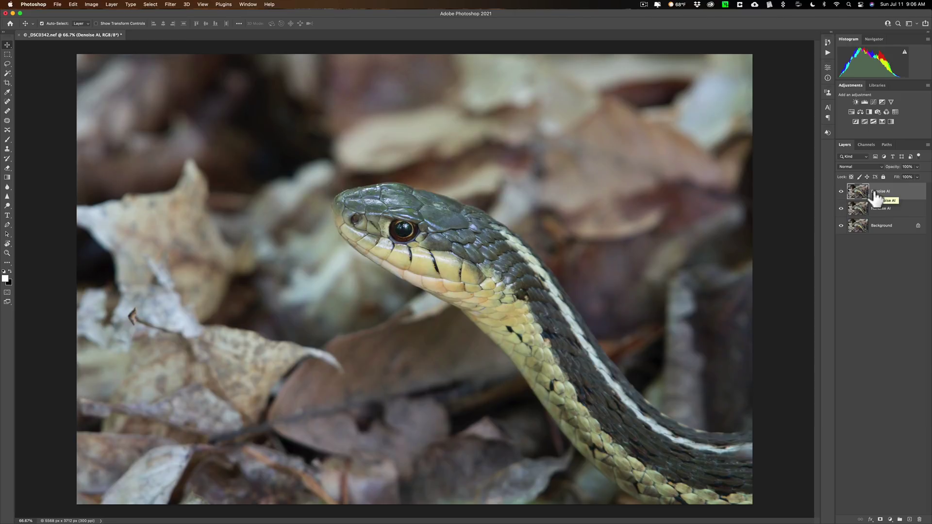
# Zoom in to 200% and pan to the snake's head and eye
pyautogui.press('super+equal')
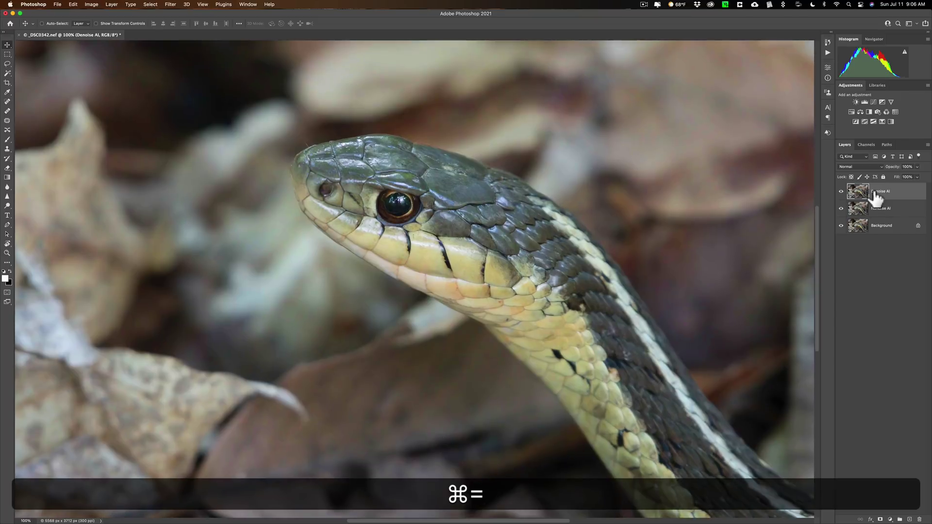
pyautogui.press('super+equal')
pyautogui.press('space')
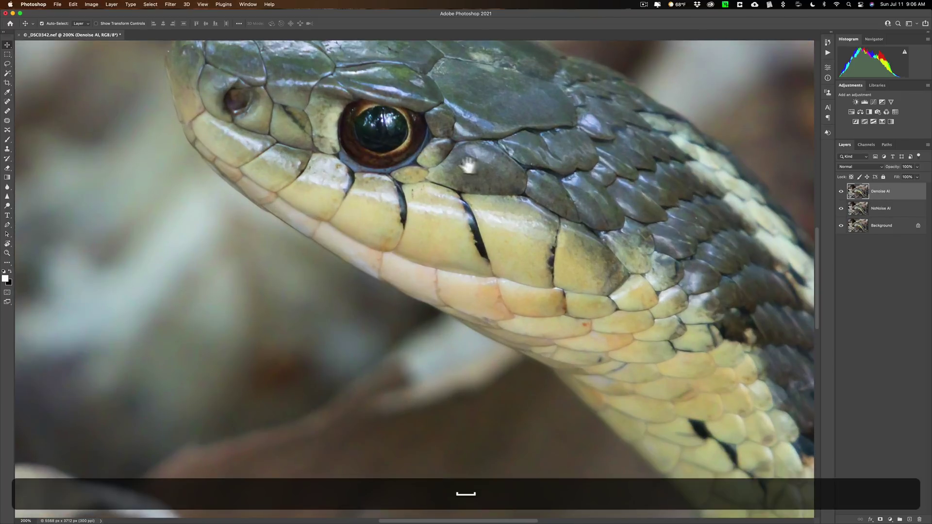
pyautogui.moveTo(382, 165)
pyautogui.mouseDown()
pyautogui.moveTo(494, 302)
pyautogui.moveTo(479, 300)
pyautogui.mouseUp()
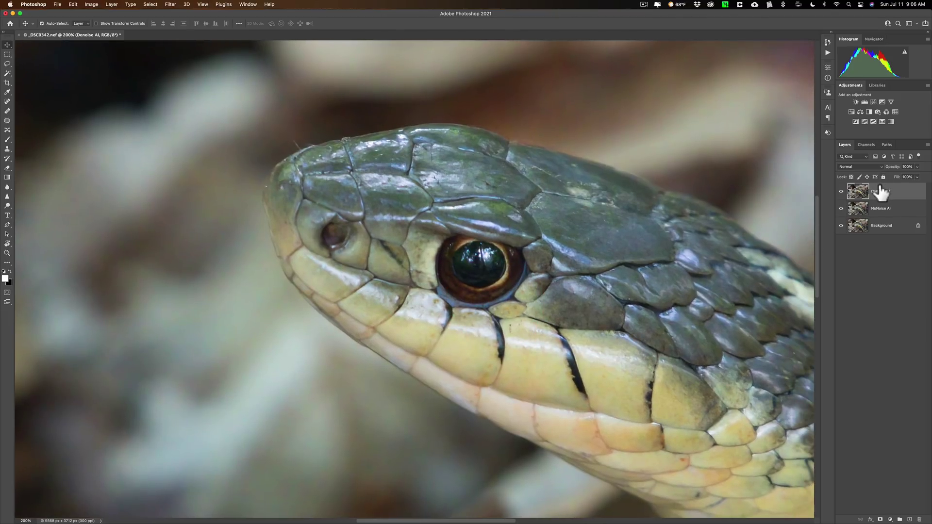
# Hide and show the Denoise AI layer twice to compare the head
pyautogui.click(842, 191)
pyautogui.click(842, 191)
pyautogui.click(842, 191)
pyautogui.click(842, 191)
pyautogui.click(840, 192)
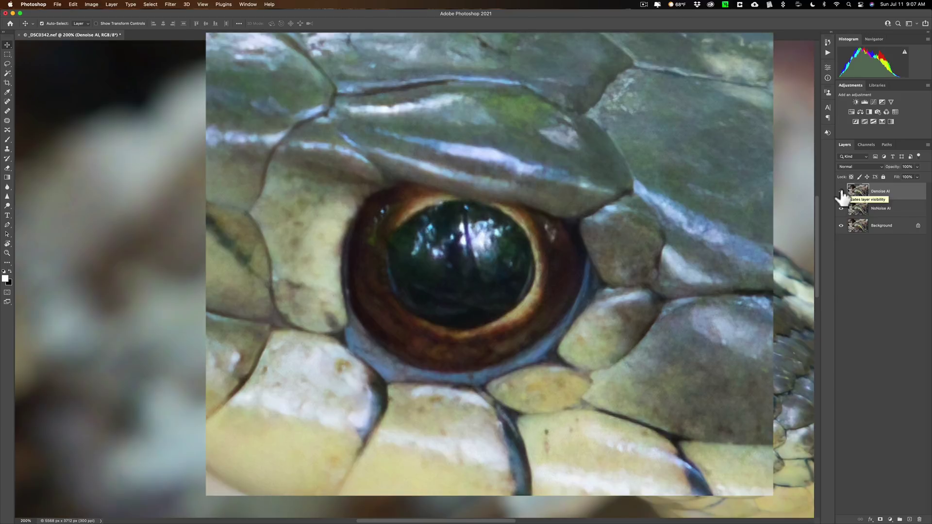
pyautogui.click(841, 192)
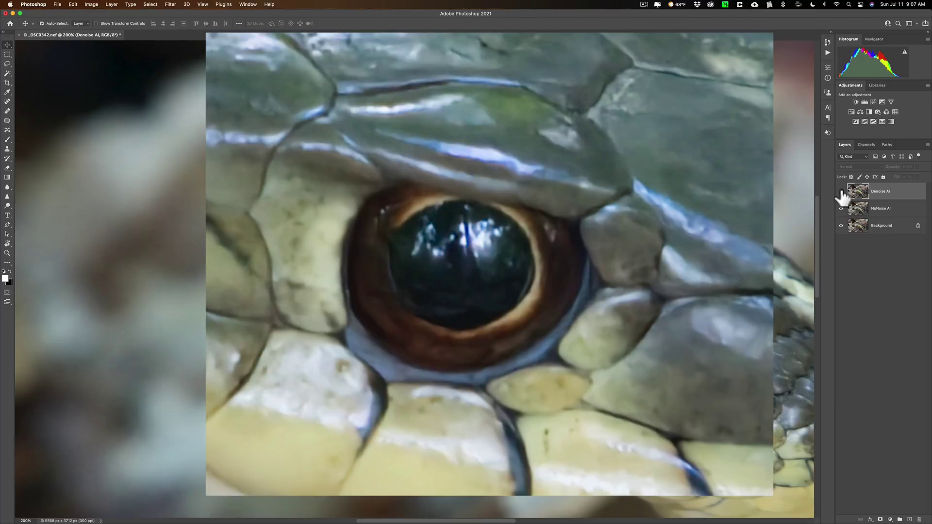
pyautogui.click(841, 191)
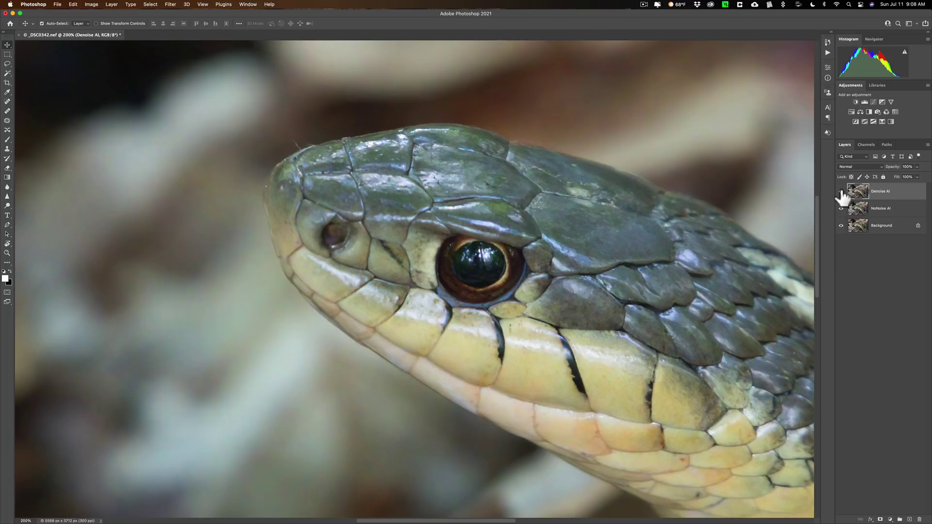
# Toggle the Denoise AI layer off and on, then show only the Background layer
pyautogui.click(842, 192)
pyautogui.click(841, 191)
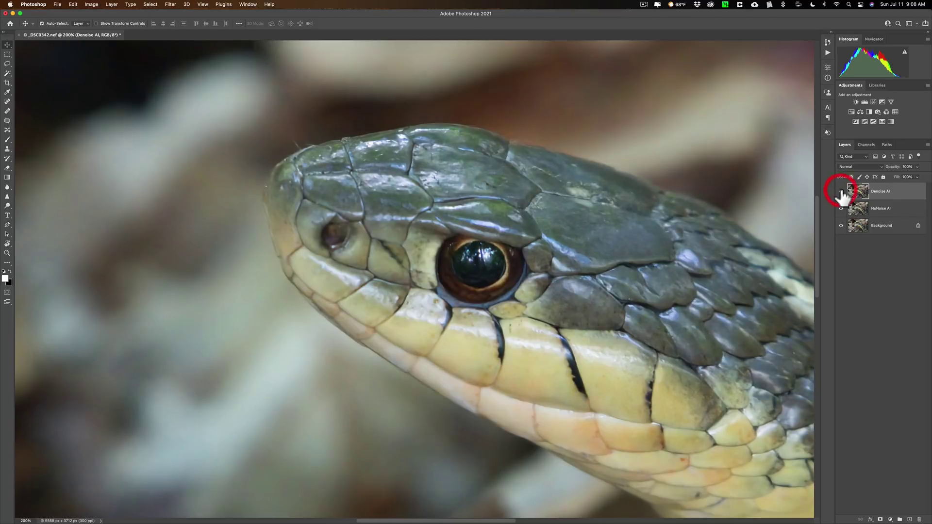
pyautogui.keyDown('alt'); pyautogui.click(841, 226); pyautogui.keyUp('alt')
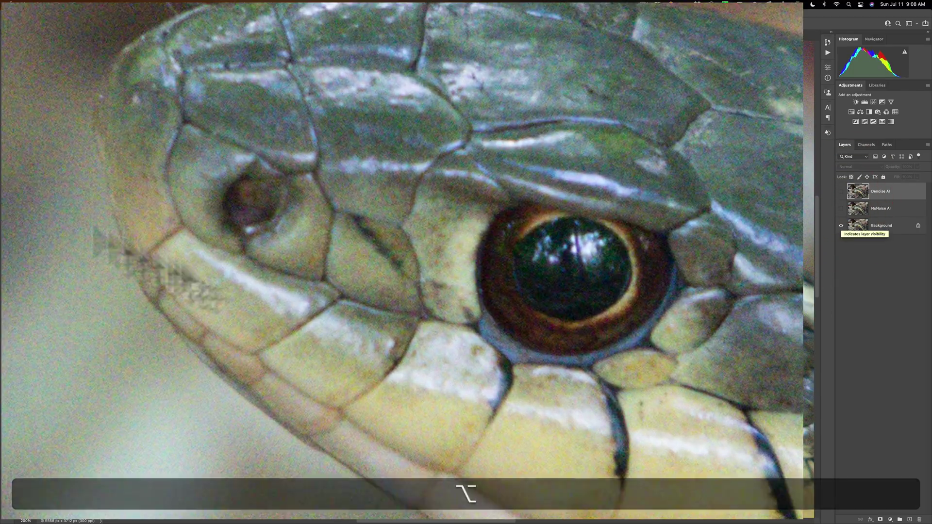
# Reveal NoNoise AI then Denoise AI, solo Background, then turn both denoise layers back on
pyautogui.click(841, 209)
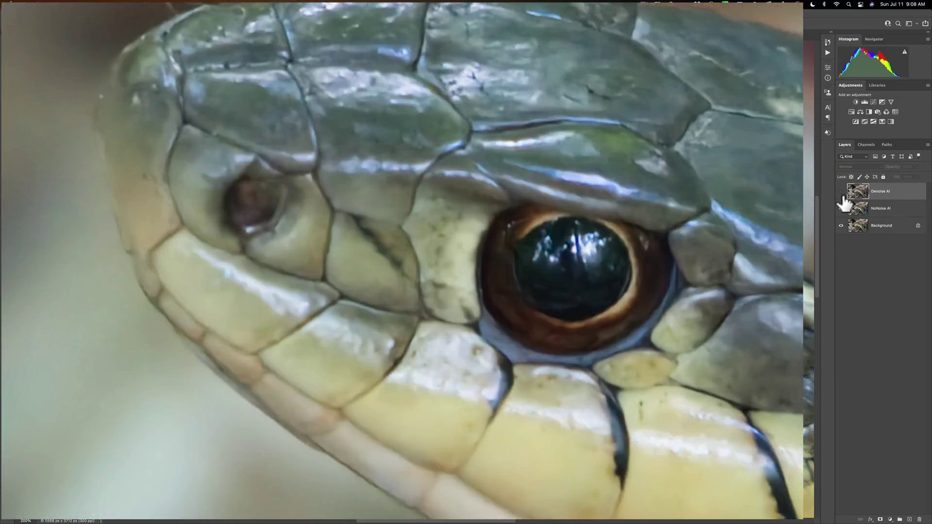
pyautogui.click(841, 192)
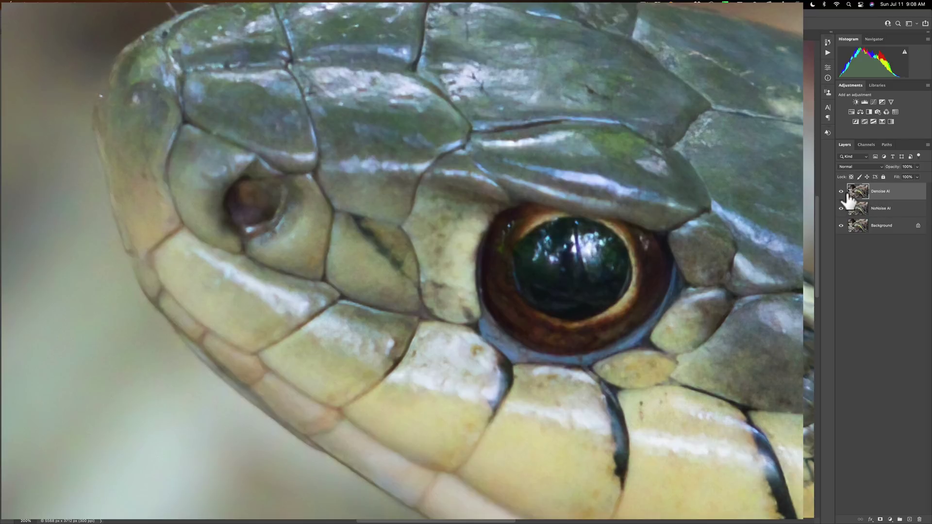
pyautogui.keyDown('alt'); pyautogui.click(841, 227); pyautogui.keyUp('alt')
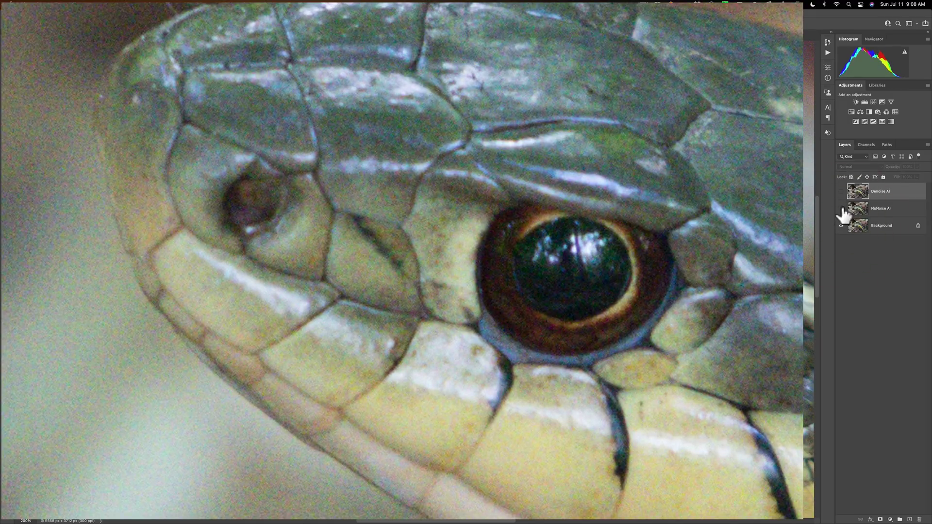
pyautogui.click(841, 209)
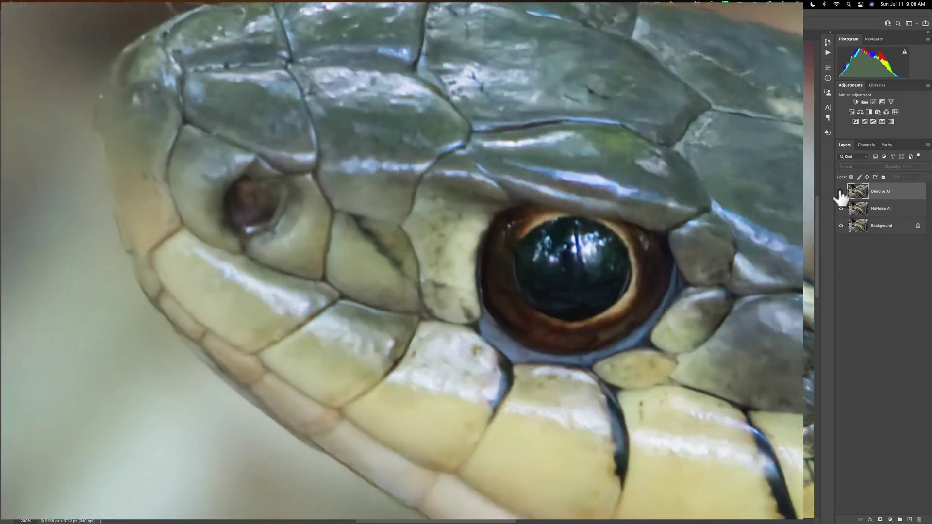
pyautogui.click(841, 192)
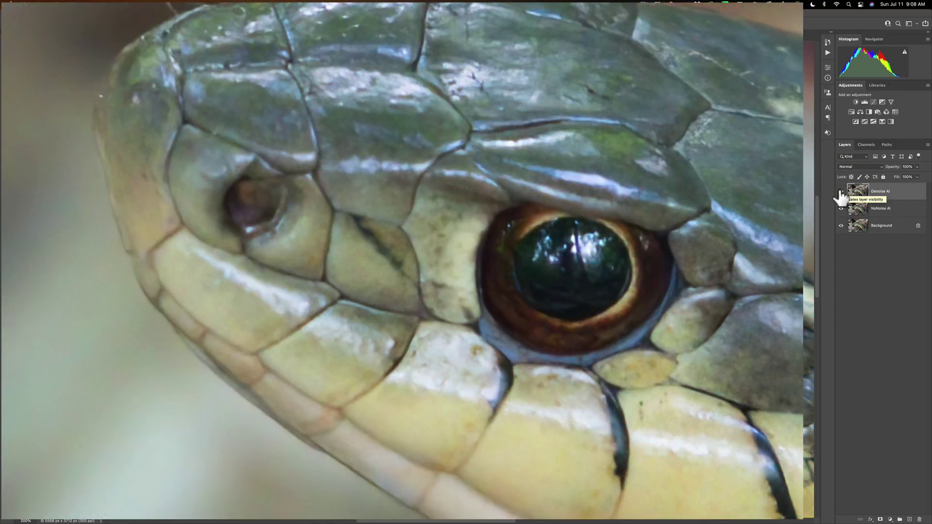